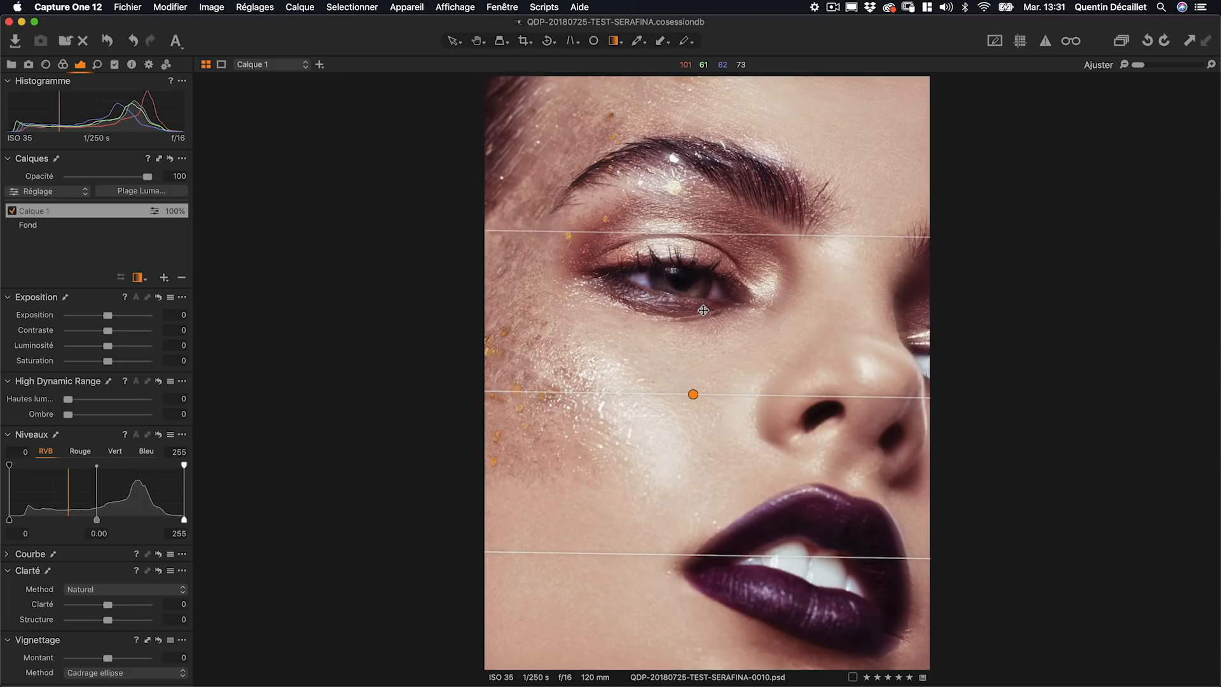
Adjust the linear gradient mask on Calque 1, moving its upper and lower boundaries further down the face and repositioning its centre.
left_click_drag(731, 245, 729, 283)
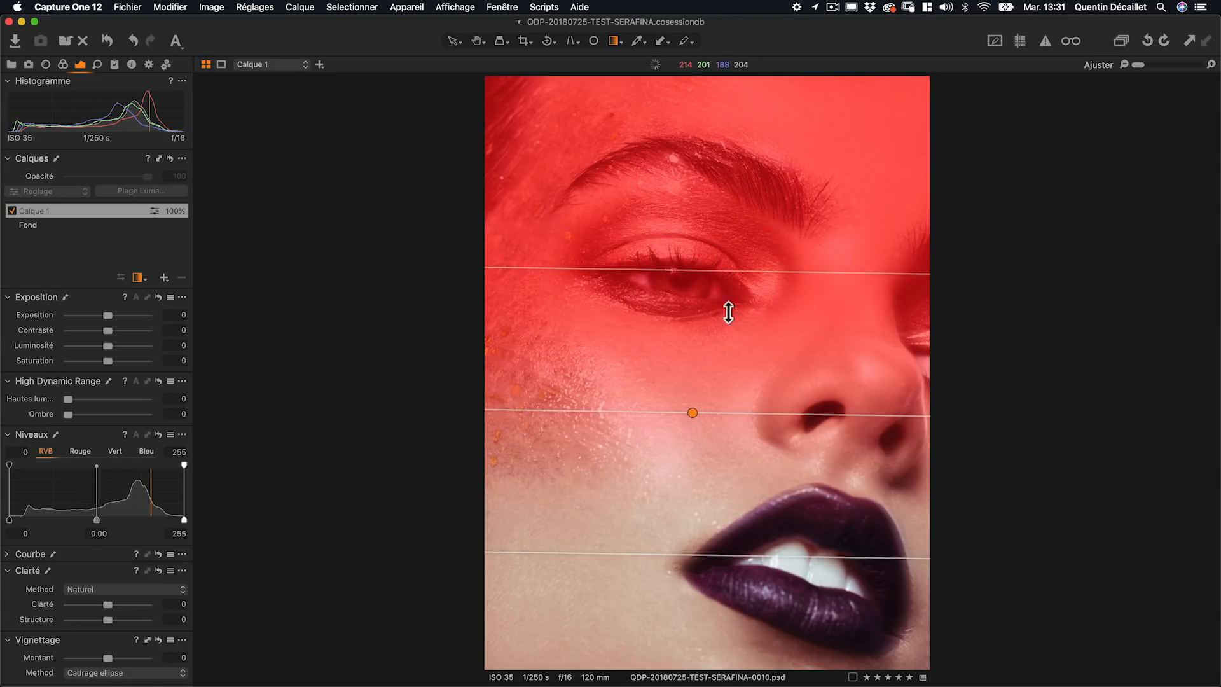
left_click_drag(702, 565, 696, 599)
left_click_drag(696, 432, 720, 401)
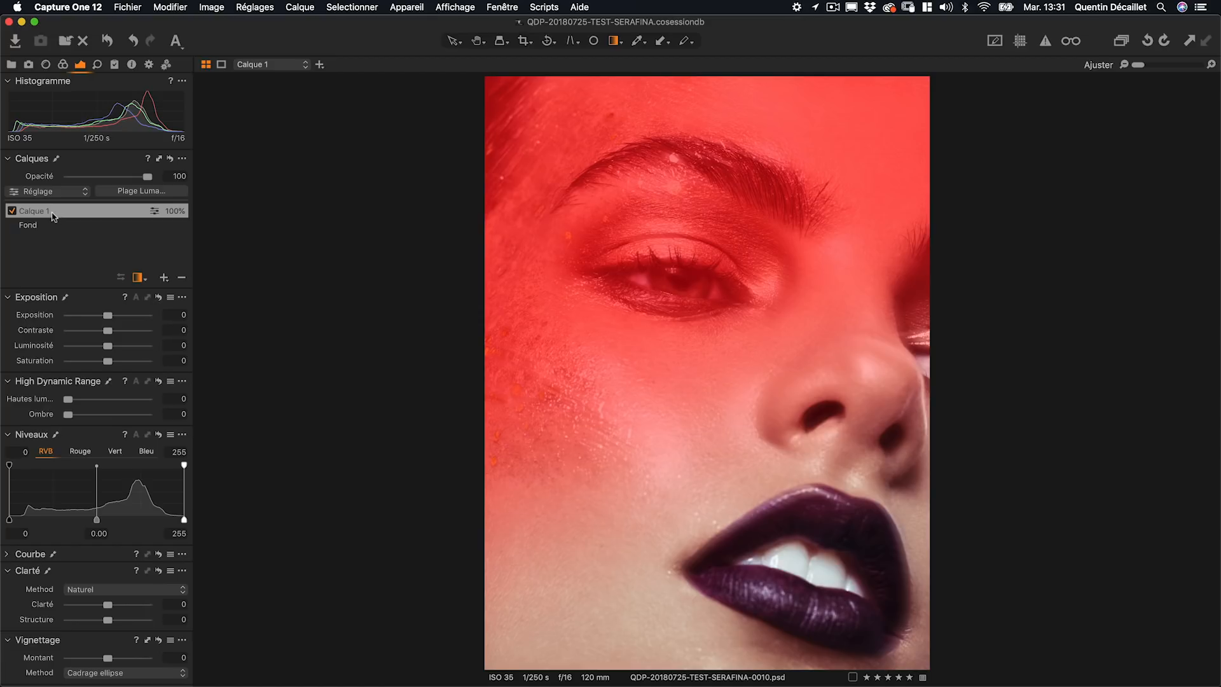
Rasterize the gradient mask of Calque 1 and extend it by brush over the cheek, nose and area above the lips.
right_click(54, 216)
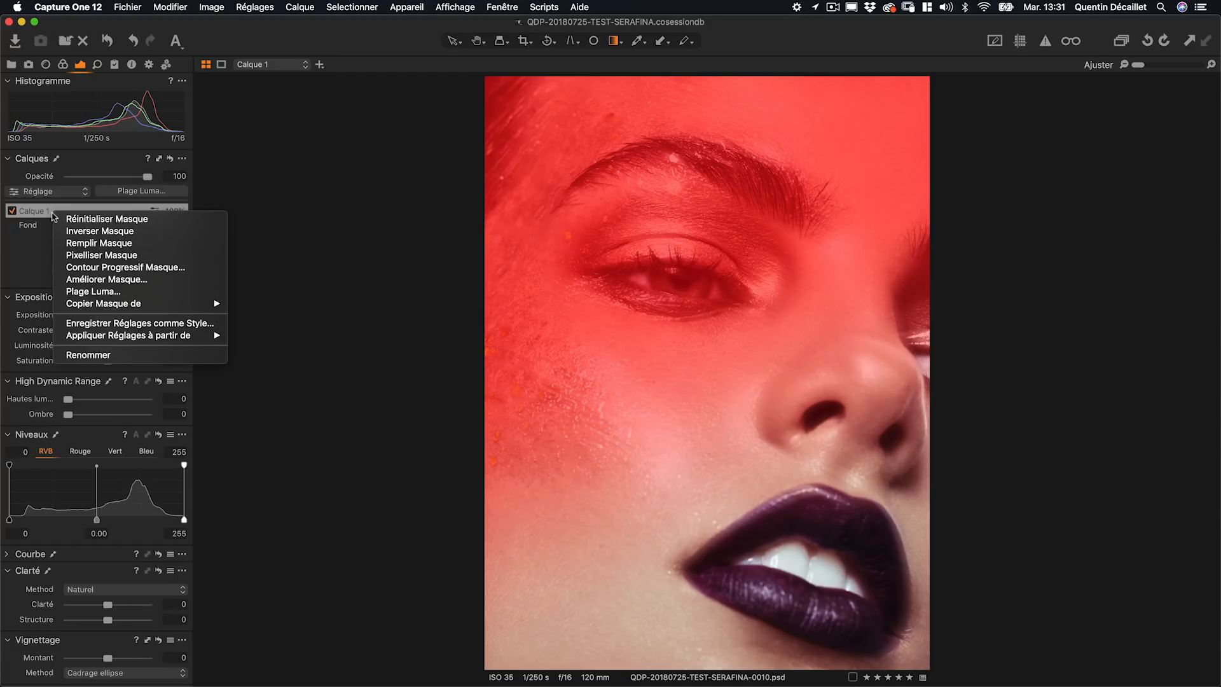
left_click(125, 255)
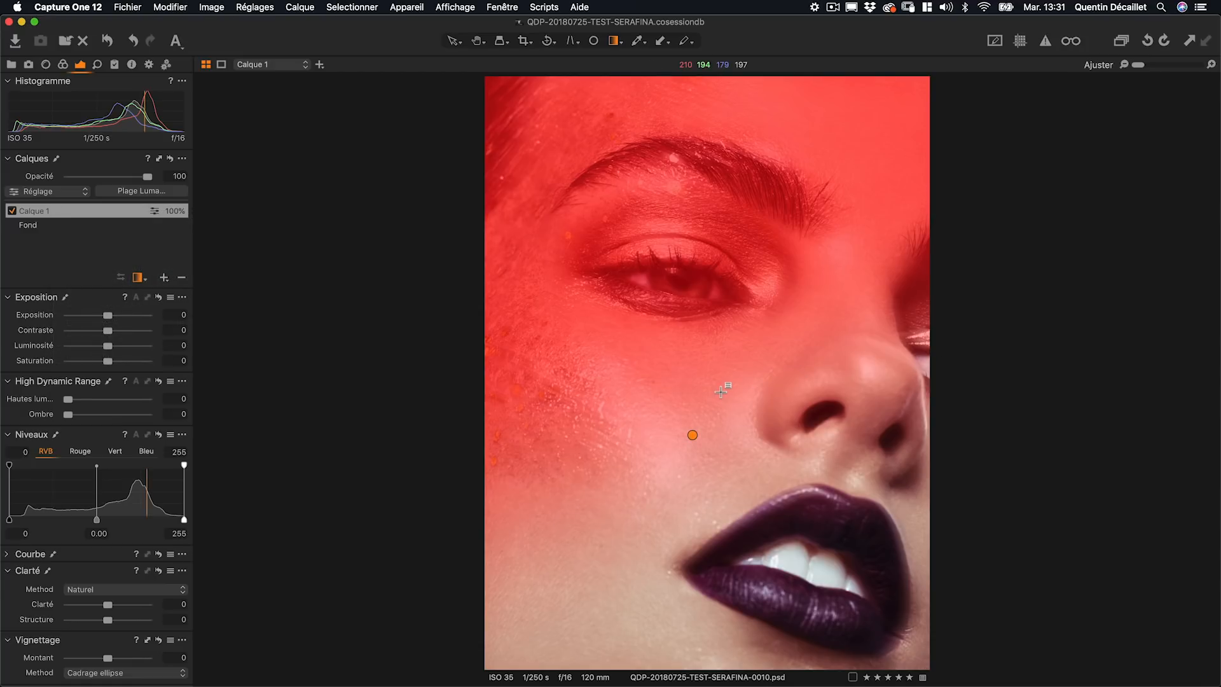
key("b")
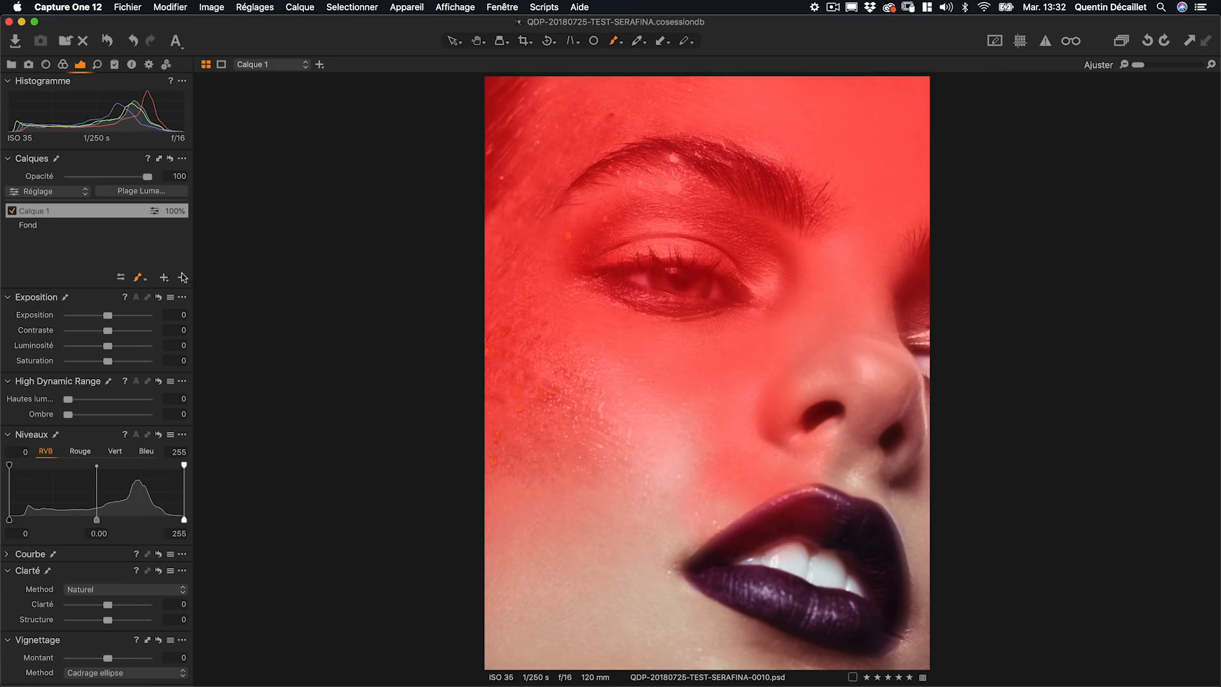
Replace Calque 1 with a new layer and draw a radial gradient mask centred on the eye.
left_click(184, 277)
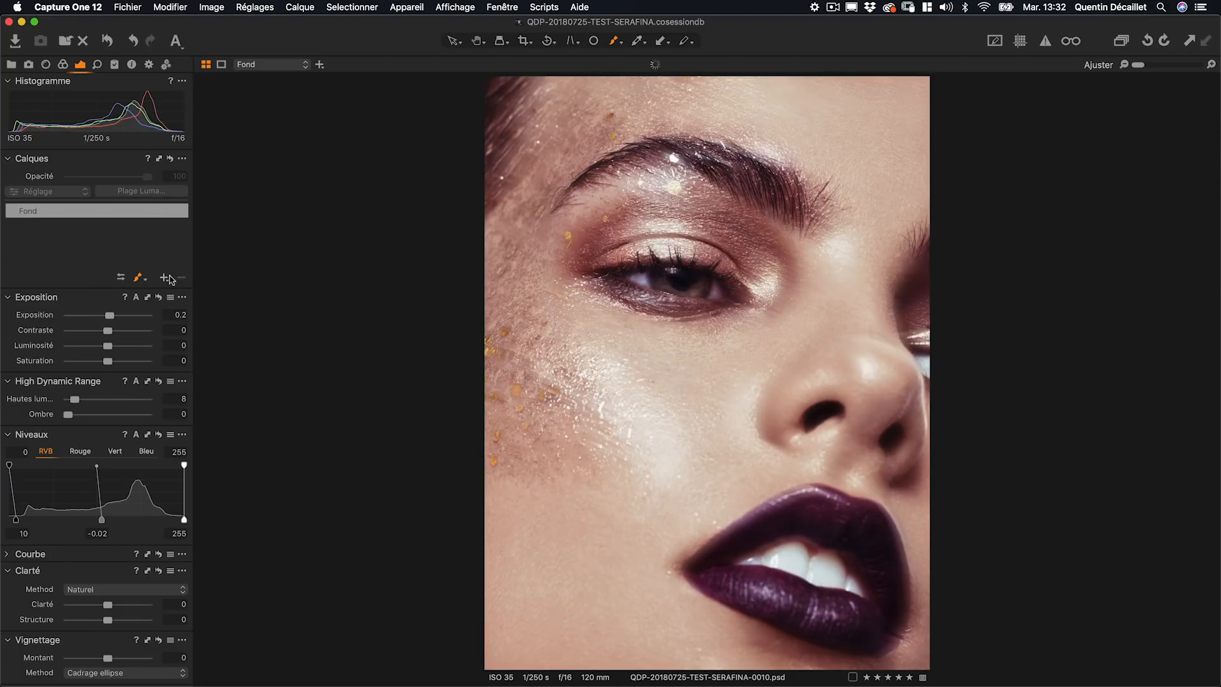
left_click(168, 278)
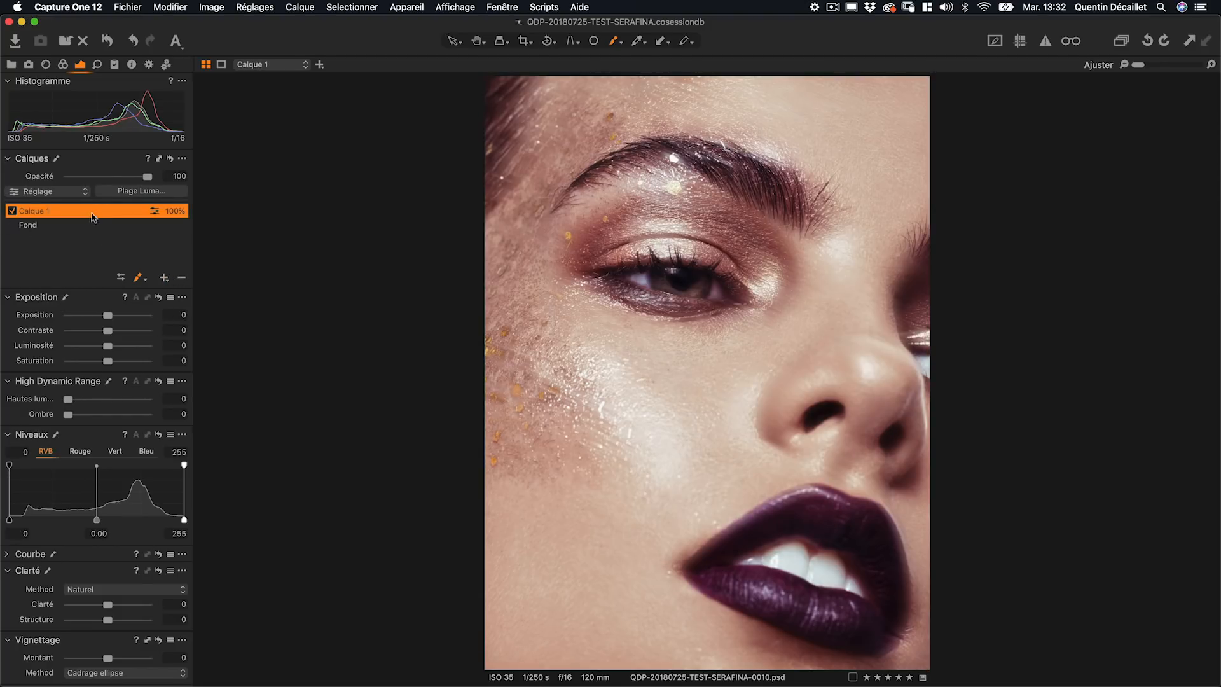
left_click(617, 42)
left_click(730, 90)
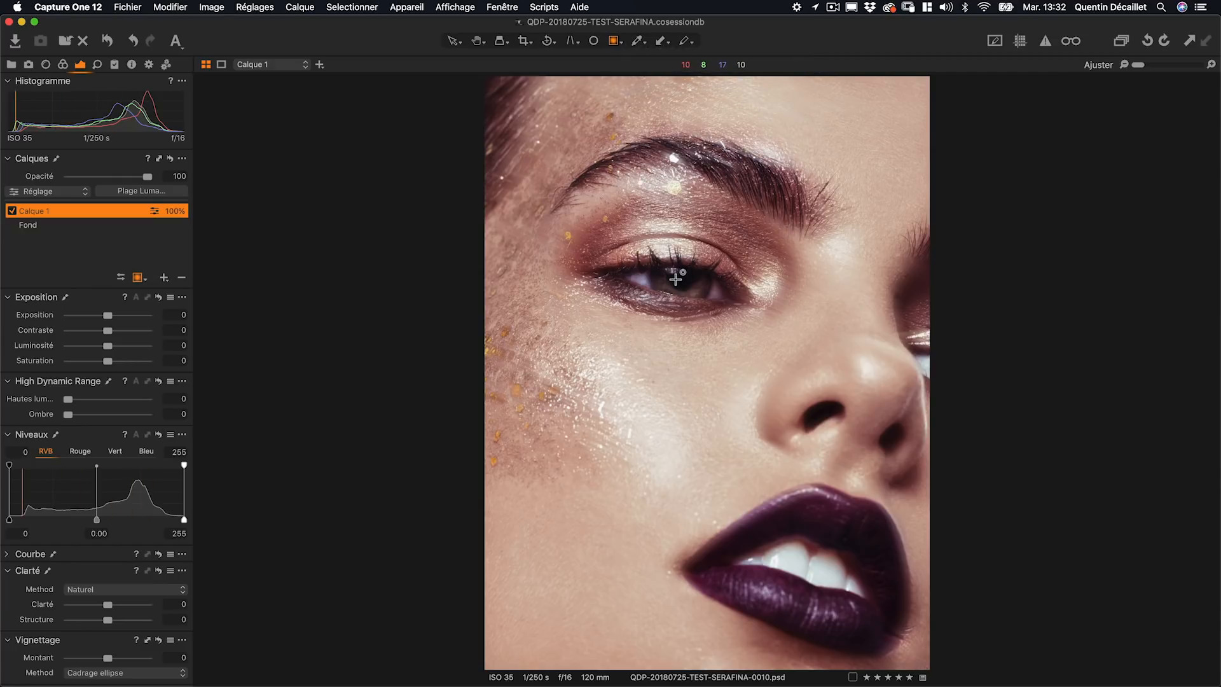
mouse_move(675, 279)
left_mouse_down()
mouse_move(693, 407)
mouse_move(789, 414)
mouse_move(834, 442)
left_mouse_up()
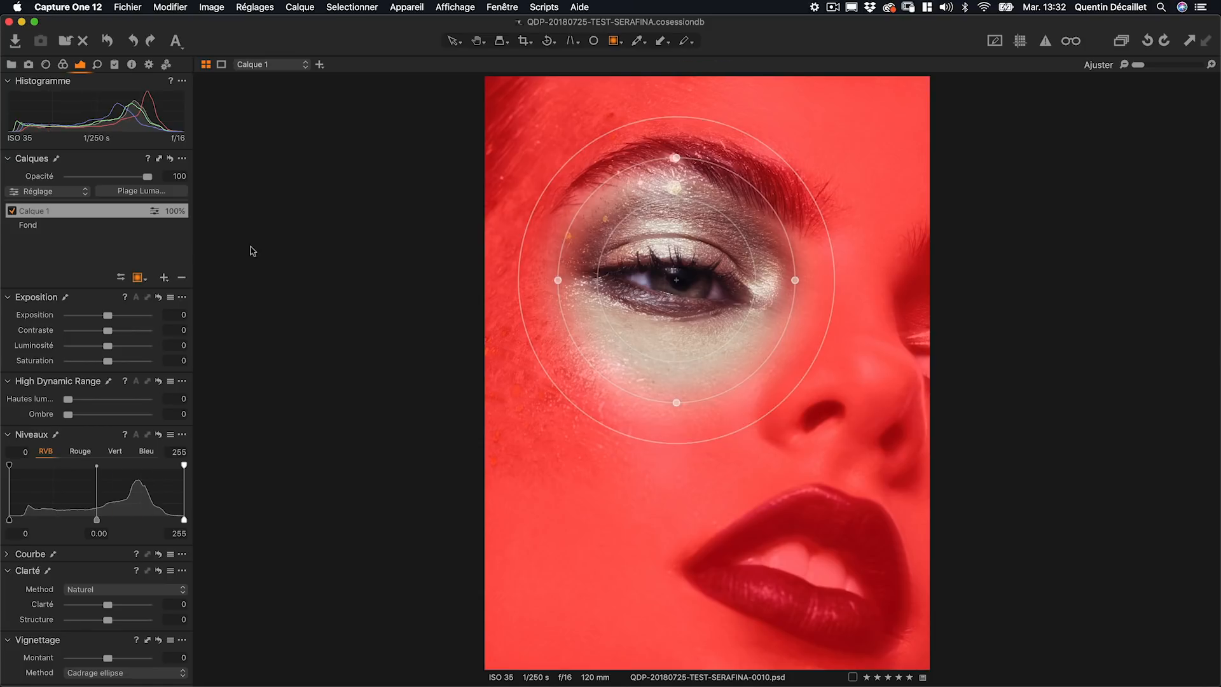
Invert the radial mask of Calque 1 so it covers the eye area.
right_click(97, 212)
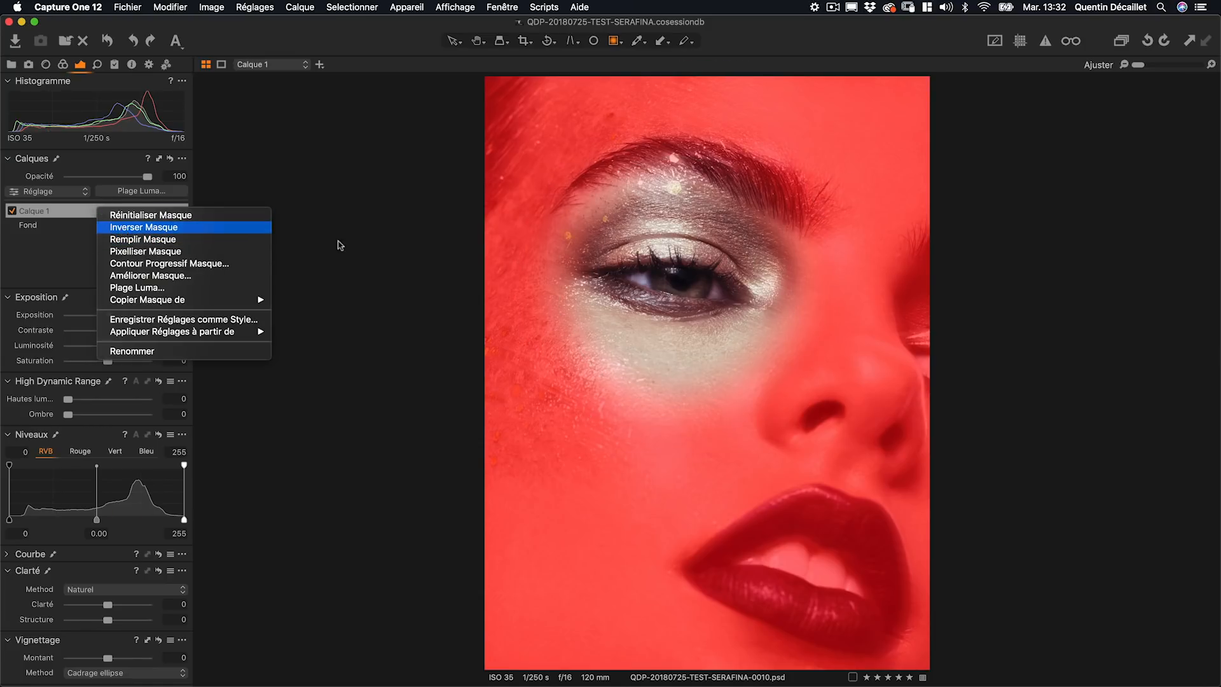
left_click(123, 230)
key("super+z")
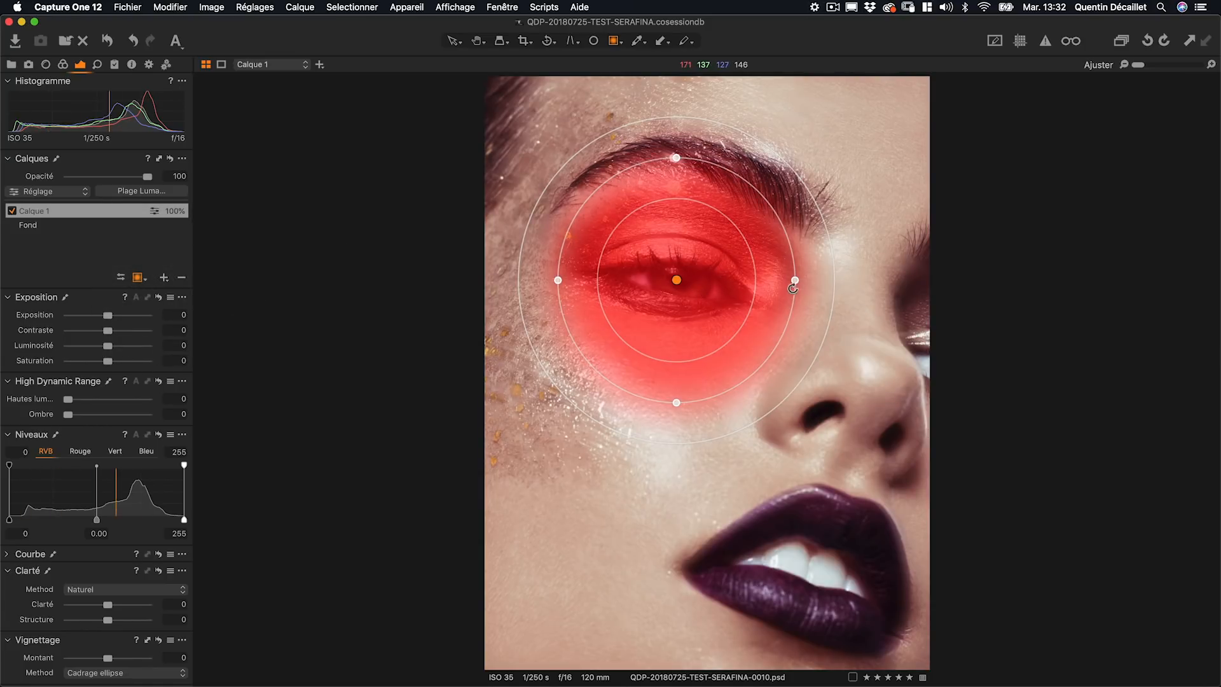
Reshape the radial gradient mask into a narrower vertical ellipse with a wider outer falloff, and reposition it over the face.
left_click_drag(799, 280, 741, 277)
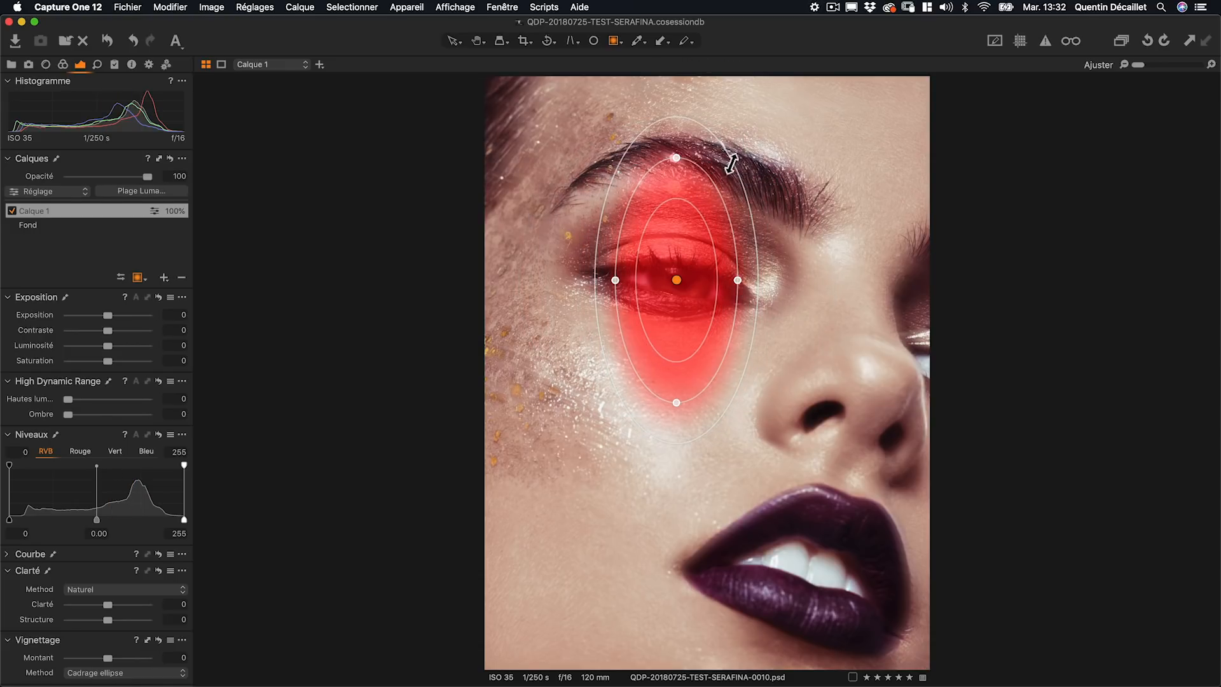
left_click_drag(738, 162, 821, 142)
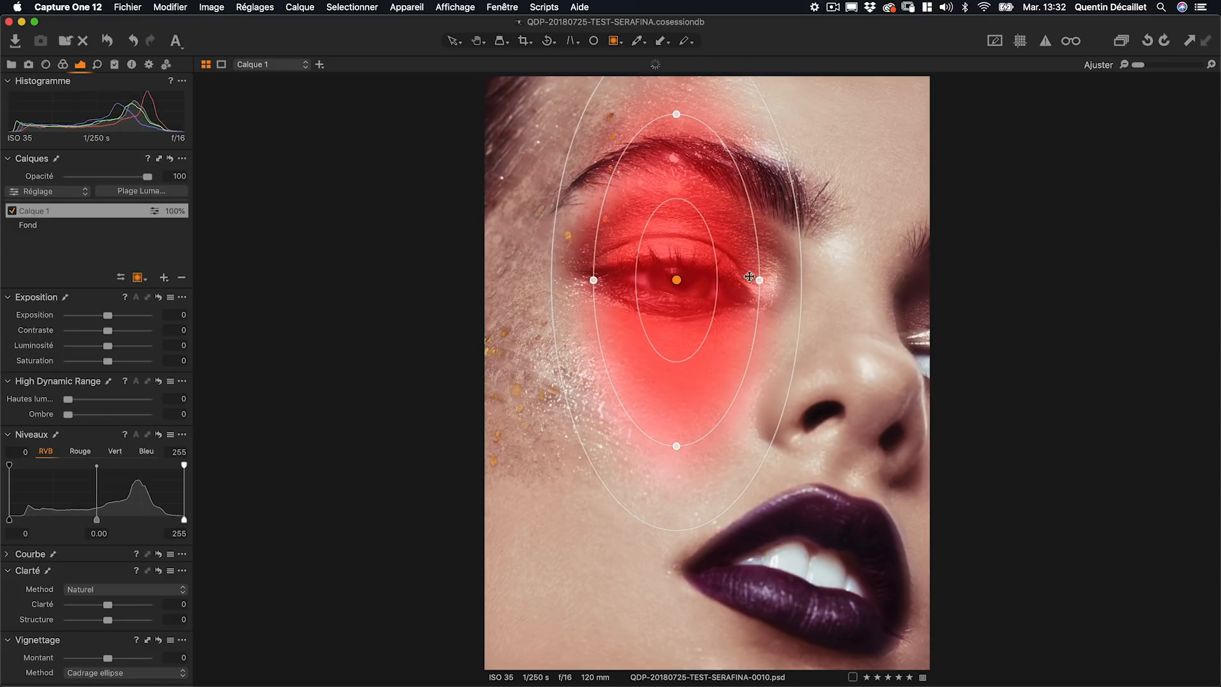
left_click_drag(678, 301, 790, 308)
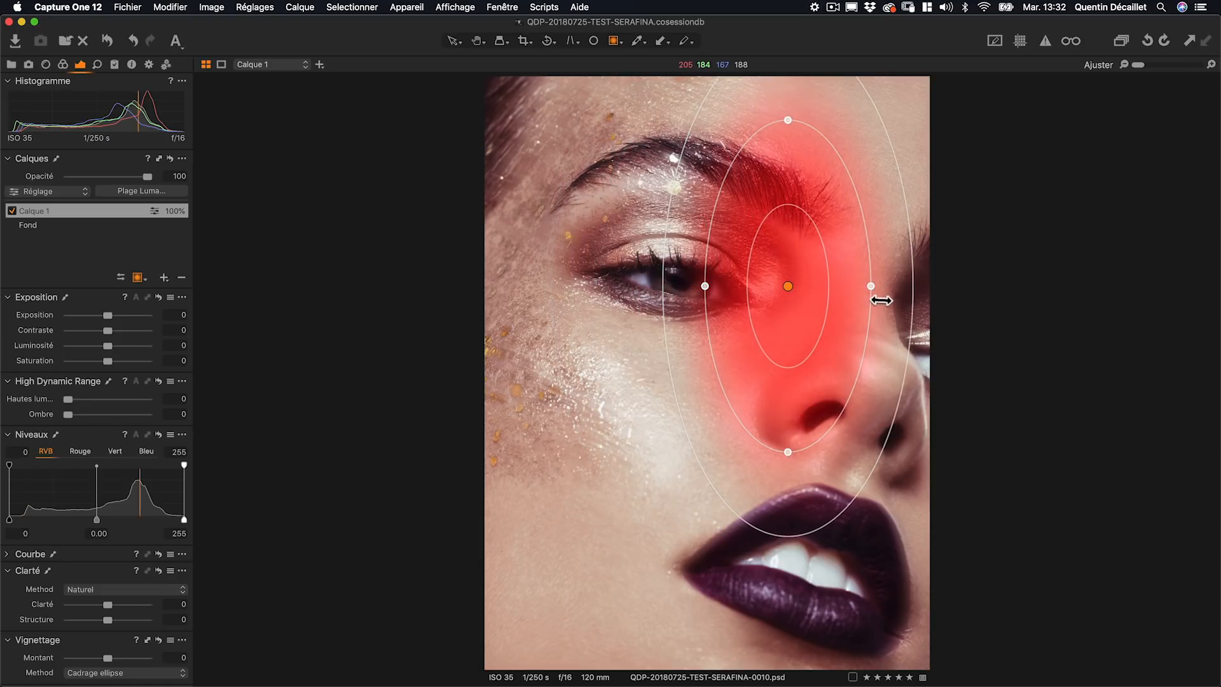
left_click_drag(883, 310, 853, 257)
left_click_drag(764, 283, 677, 278)
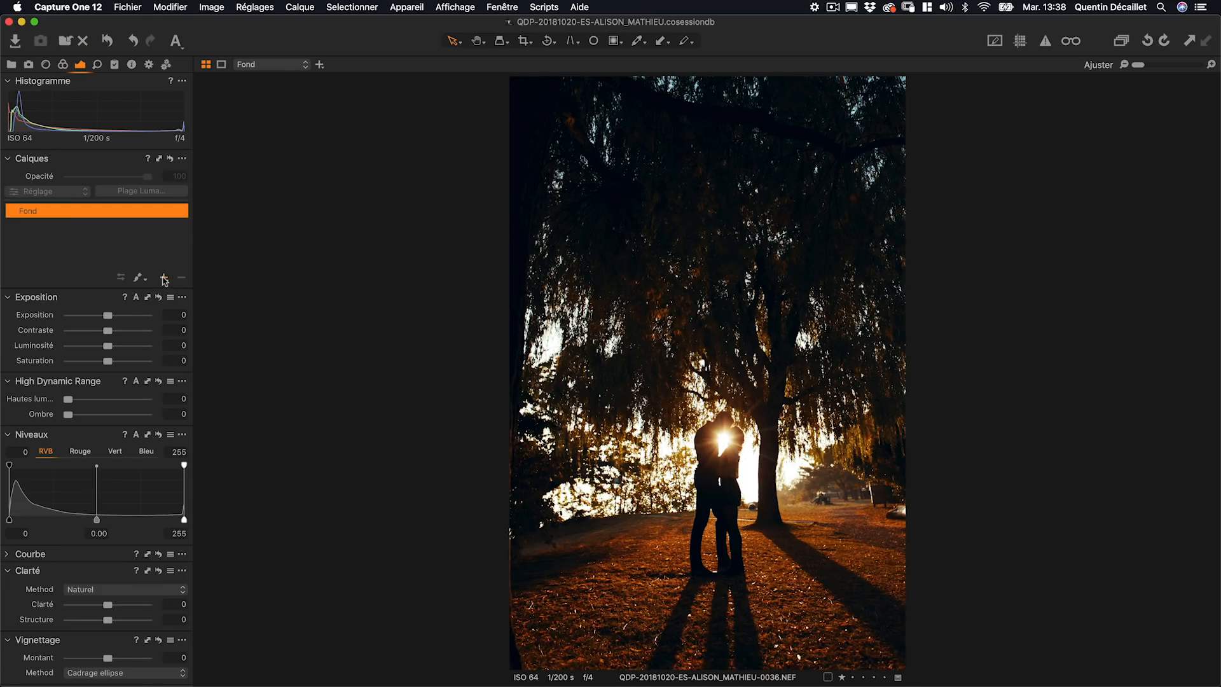
Add a filled adjustment layer to the tree photo and apply a luma range of 203–255, transition 97–255 and radius 41.9.
left_click(164, 280)
left_click(204, 295)
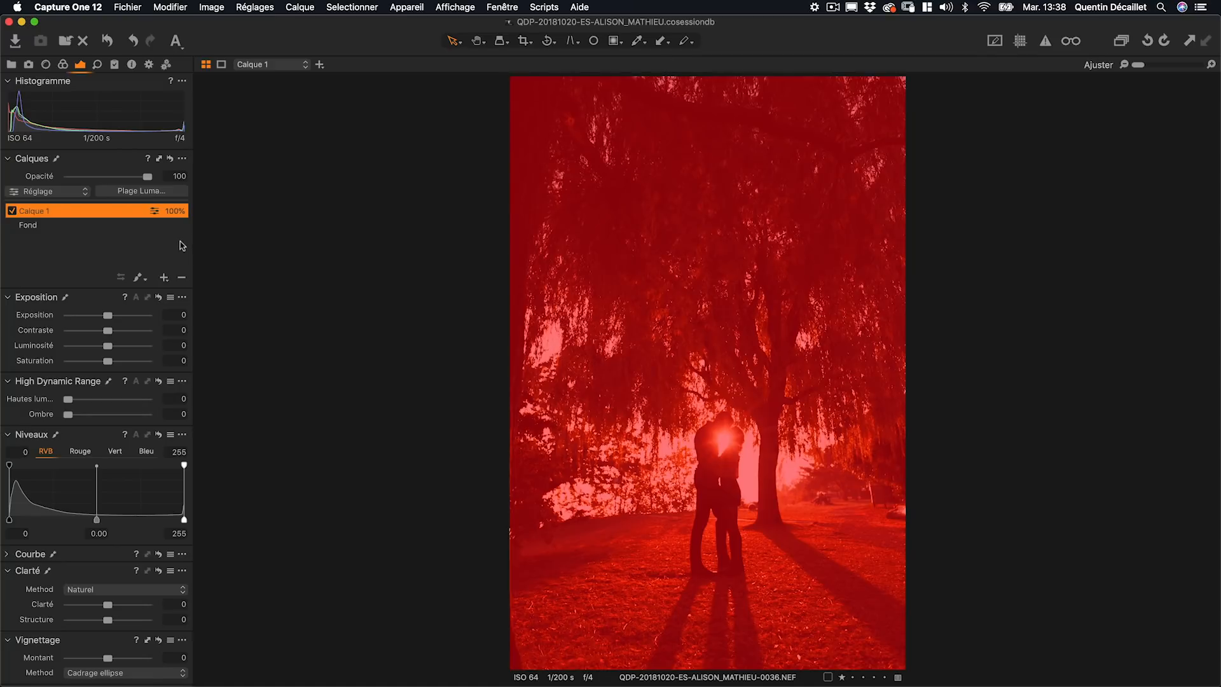
left_click(150, 192)
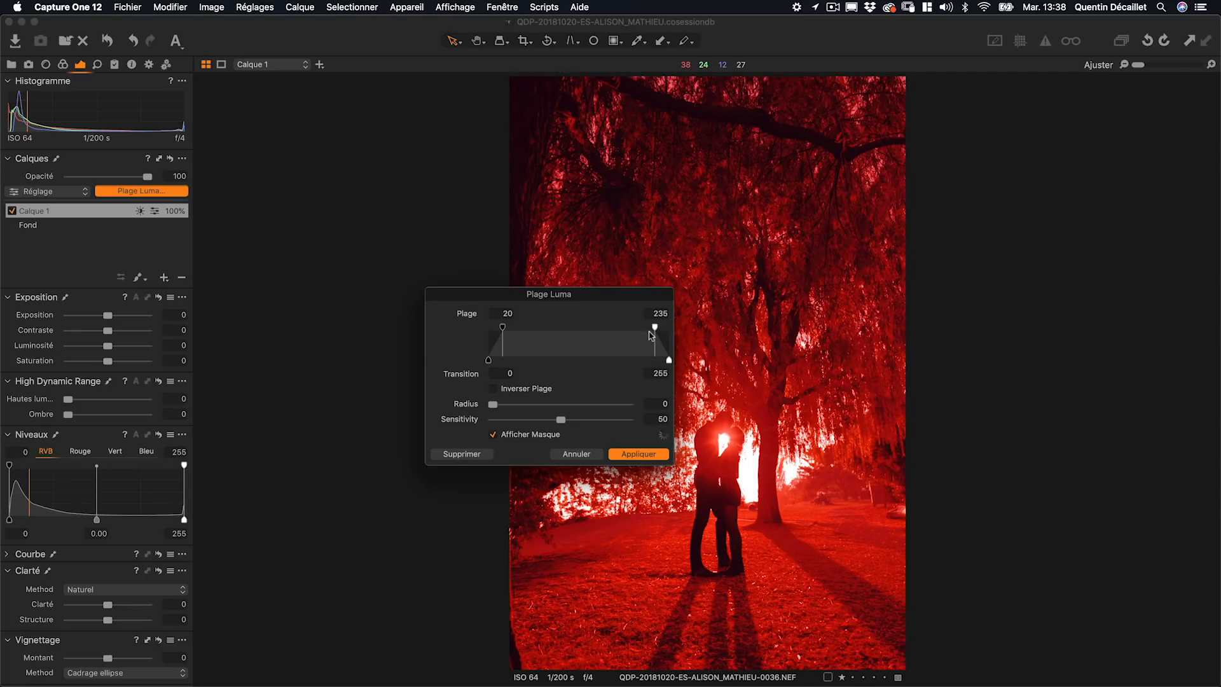
left_click_drag(657, 329, 670, 328)
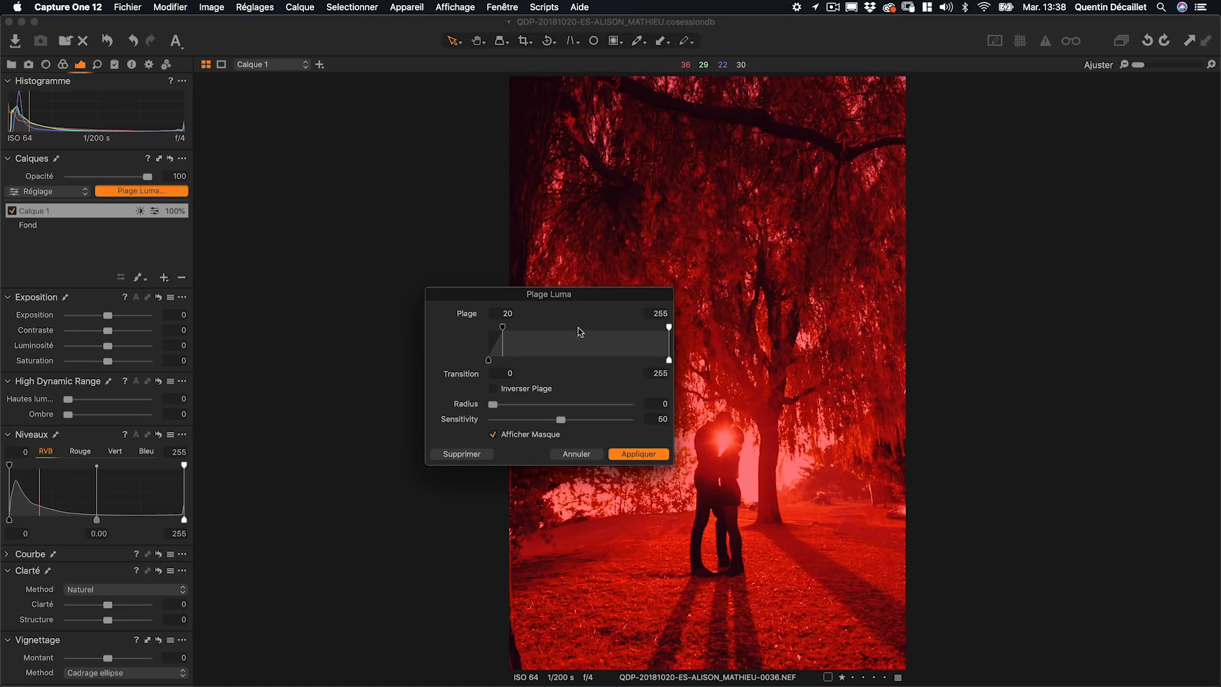
left_click_drag(507, 329, 639, 339)
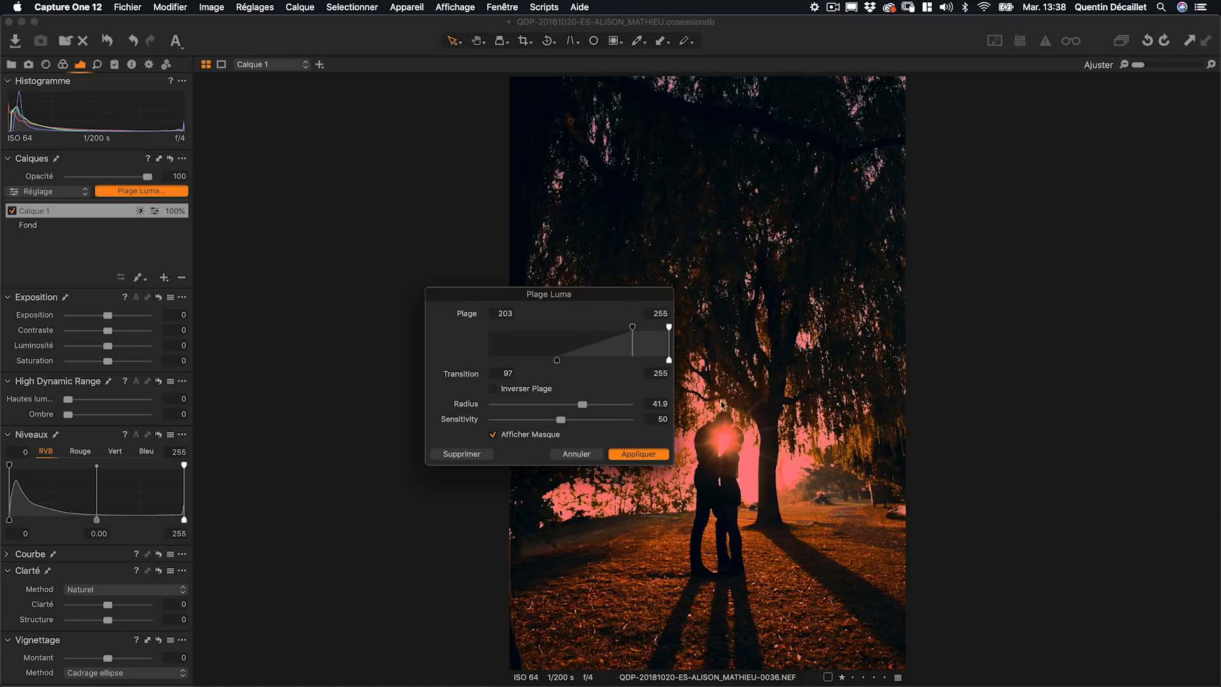
left_click(648, 457)
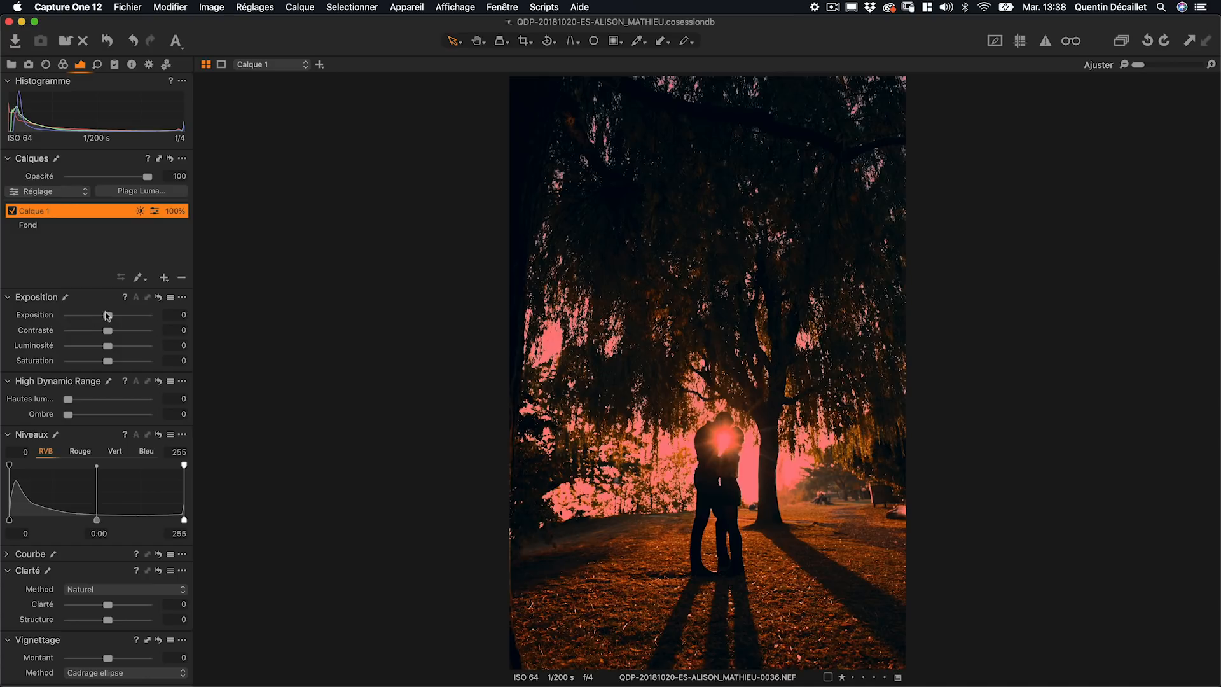
Raise the exposure of the luma-masked layer.
left_click_drag(107, 318, 250, 315)
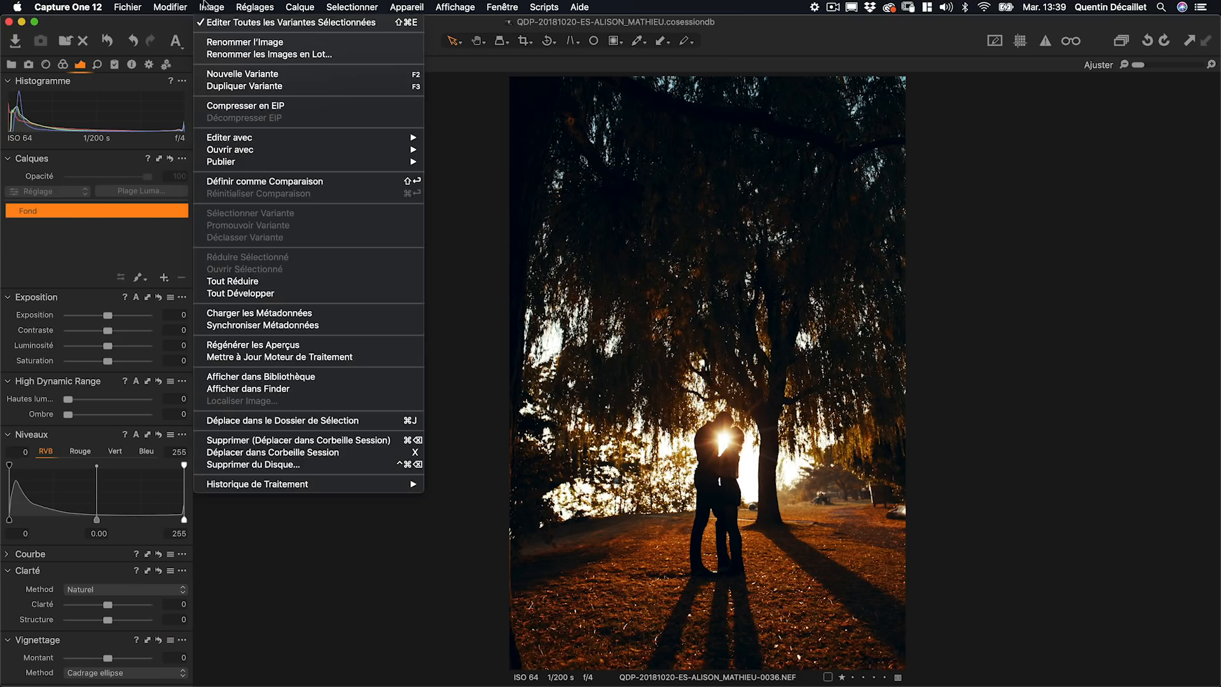
Open the keyboard shortcut editor and look into its Autre command category.
mouse_move(232, 3)
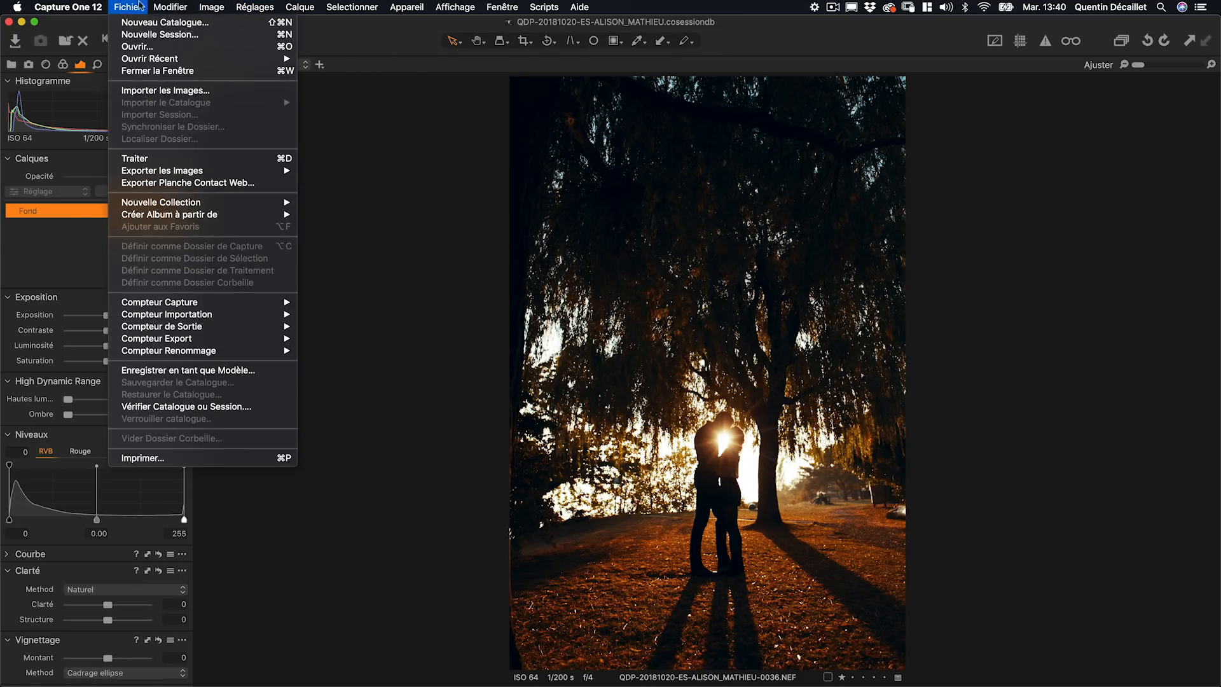
mouse_move(170, 6)
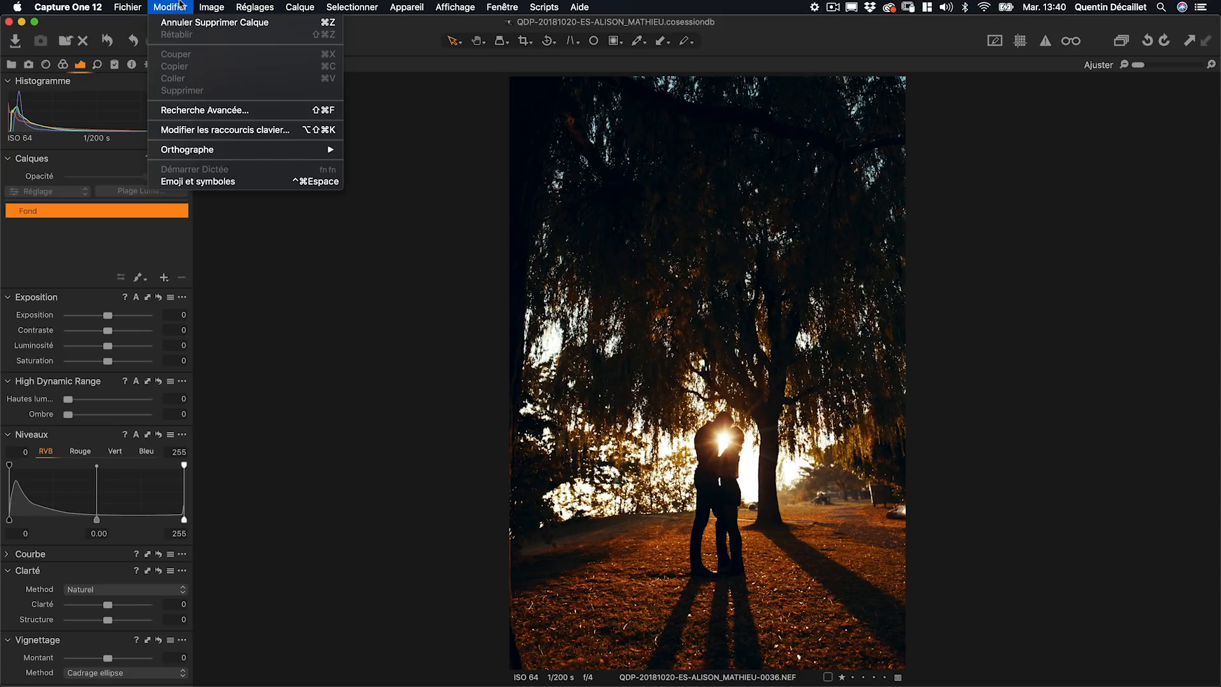
left_click(216, 129)
left_click_drag(192, 56, 829, 182)
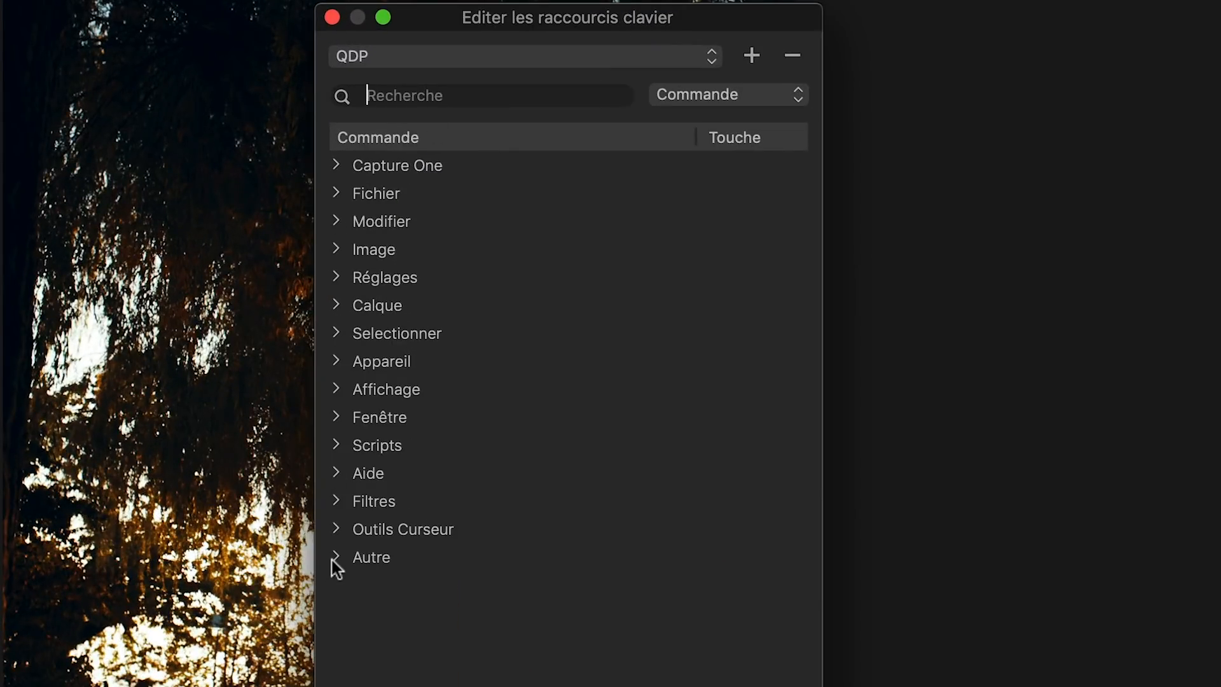
left_click(338, 565)
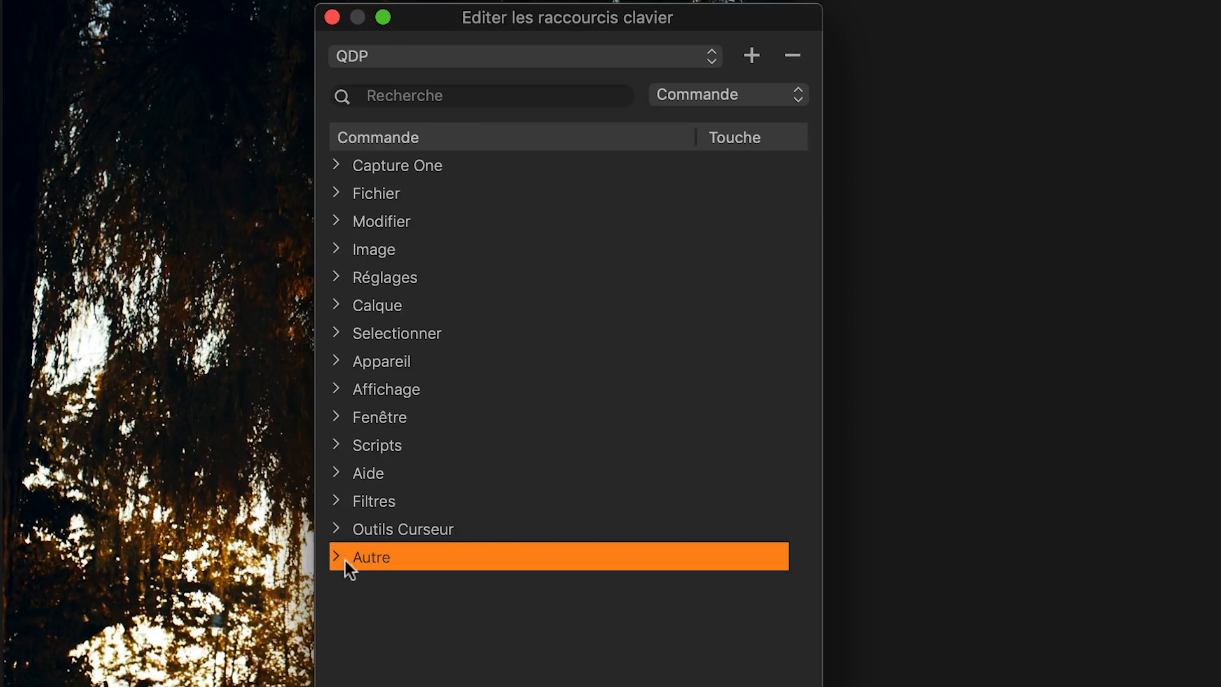
left_click(336, 559)
left_click(336, 558)
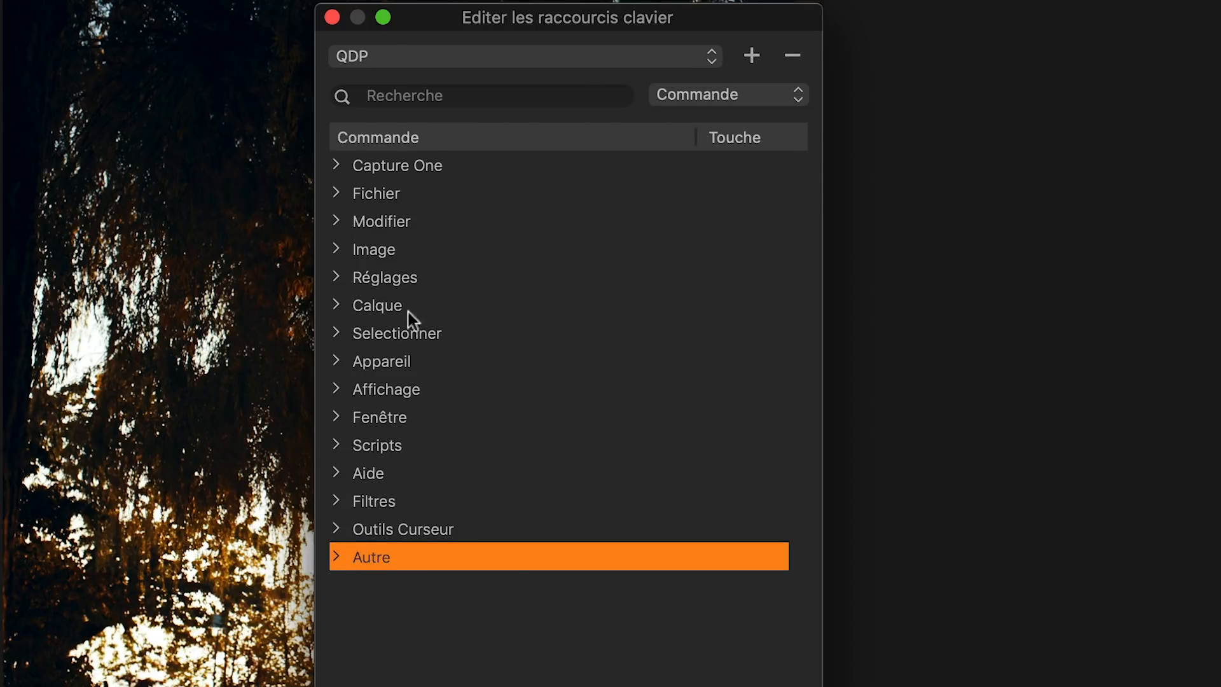
Search the shortcut commands for "expos".
left_click(395, 98)
type("expo")
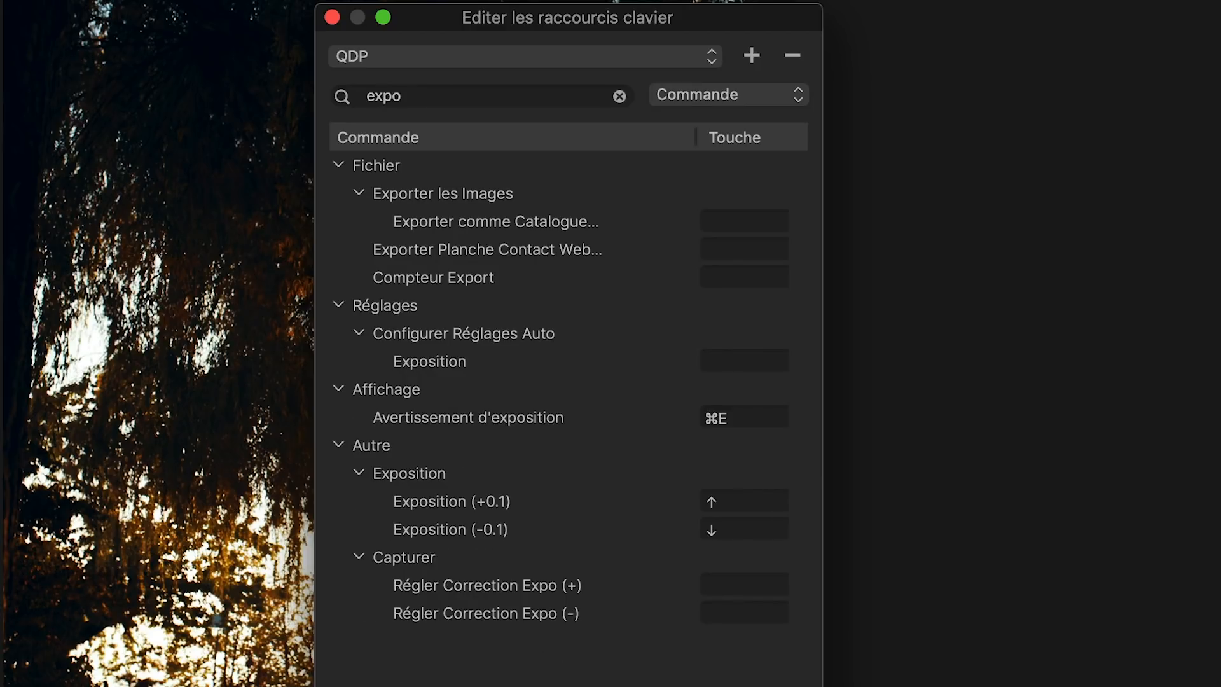
type("s")
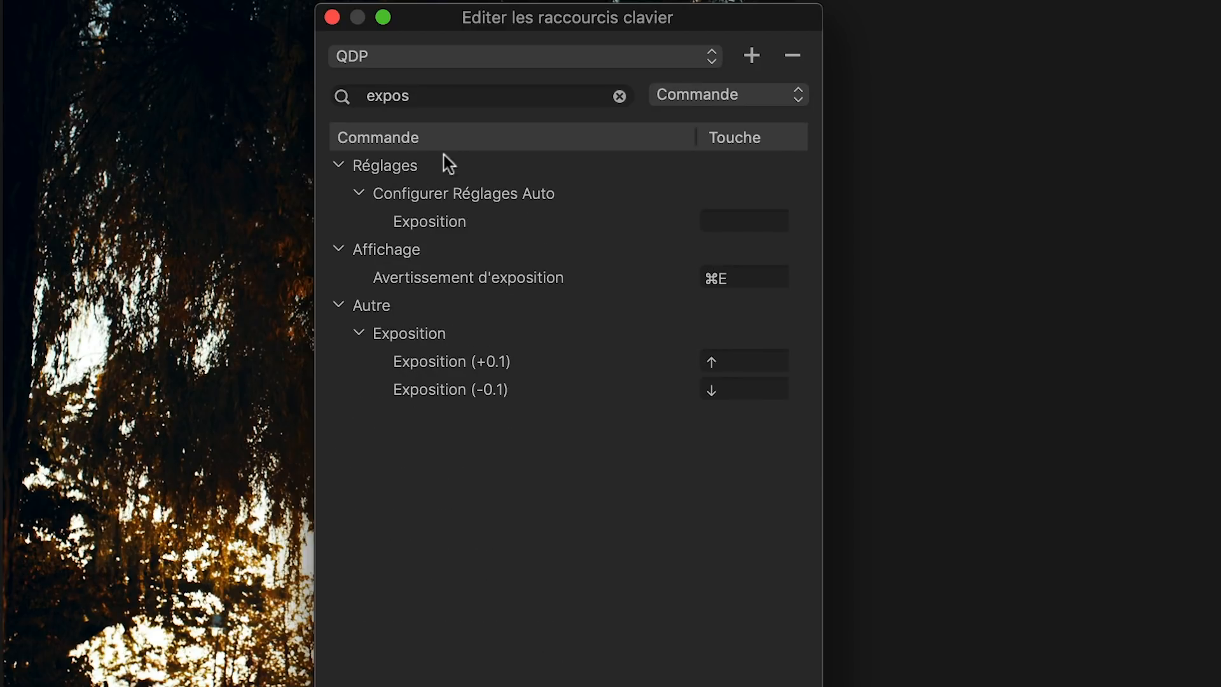
Switch the shortcut search to match by key (Touche) and search for K.
left_click(731, 95)
left_click(718, 119)
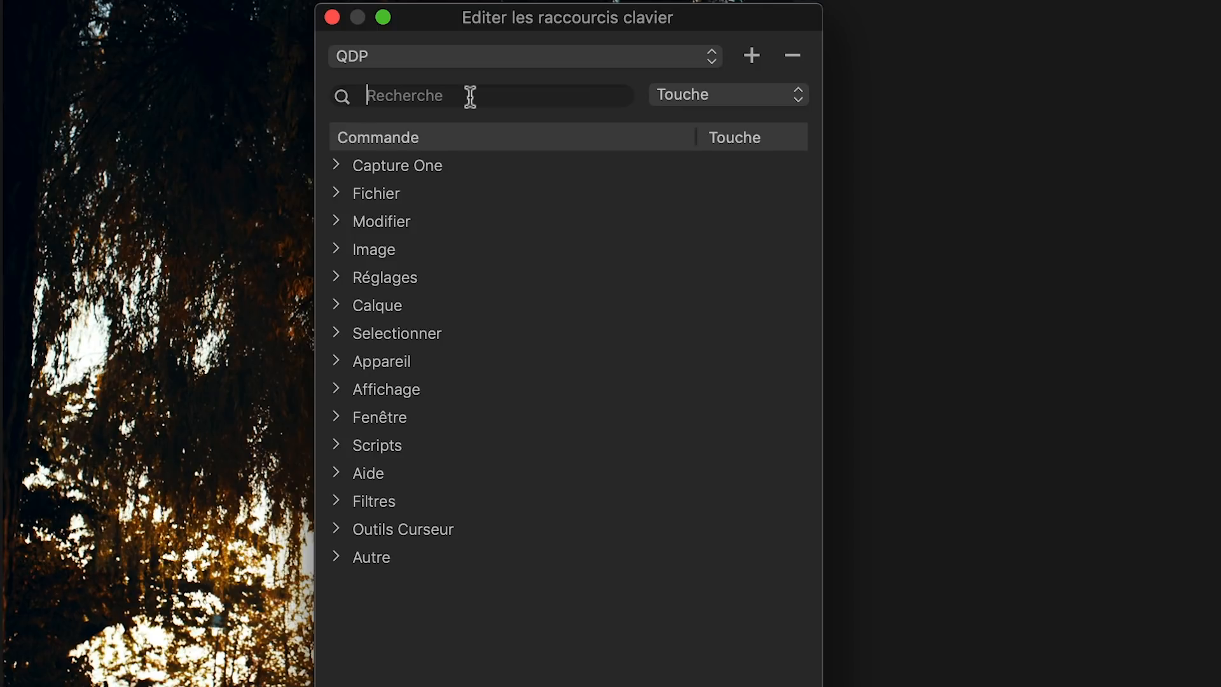
type("K")
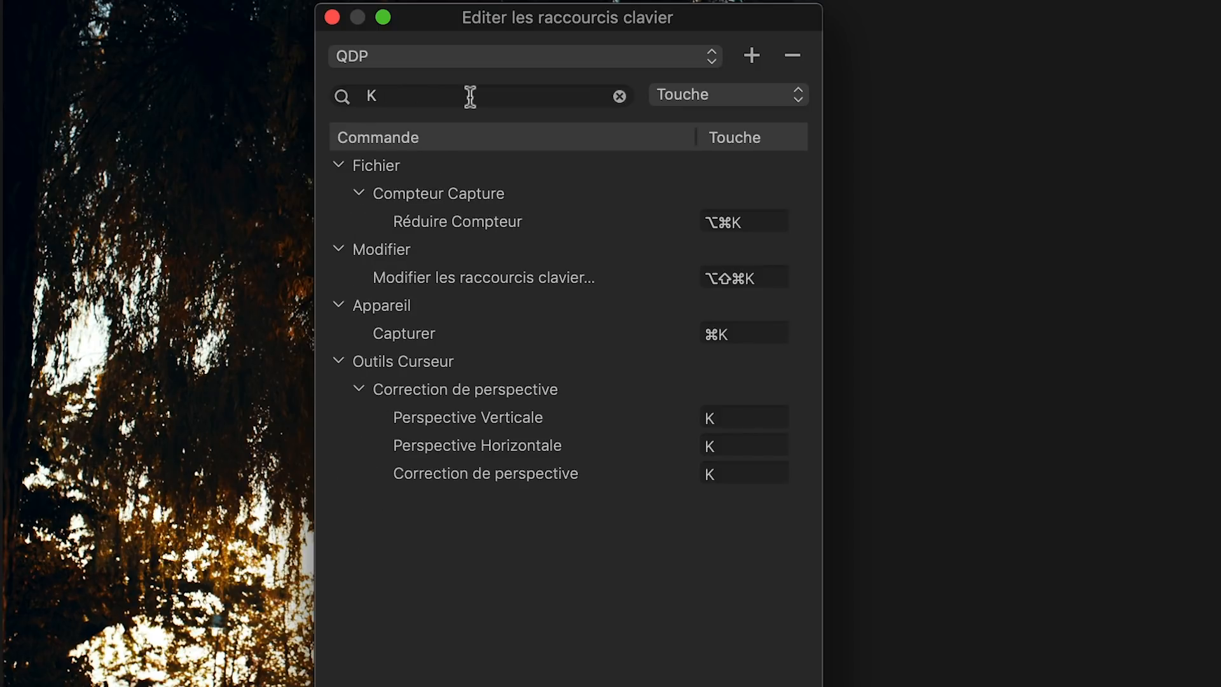